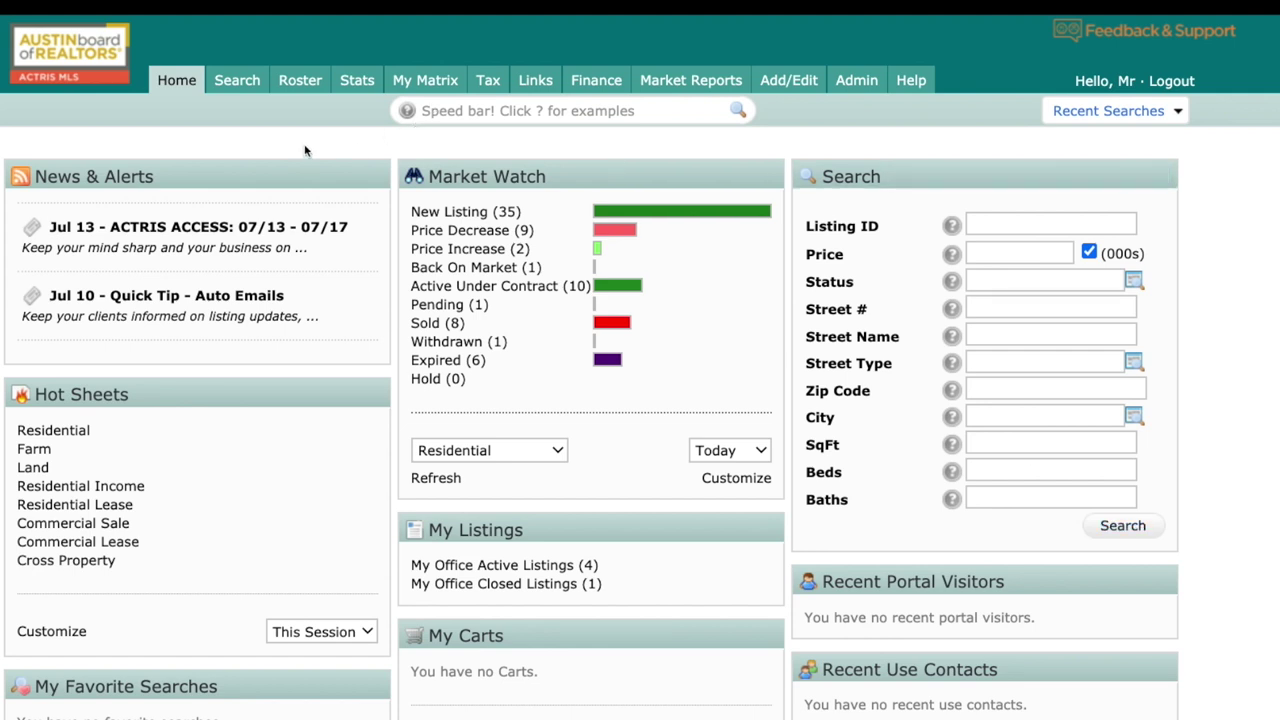
Browse every search type under Search > More..., then open the Residential search form.
mouse_move(248, 89)
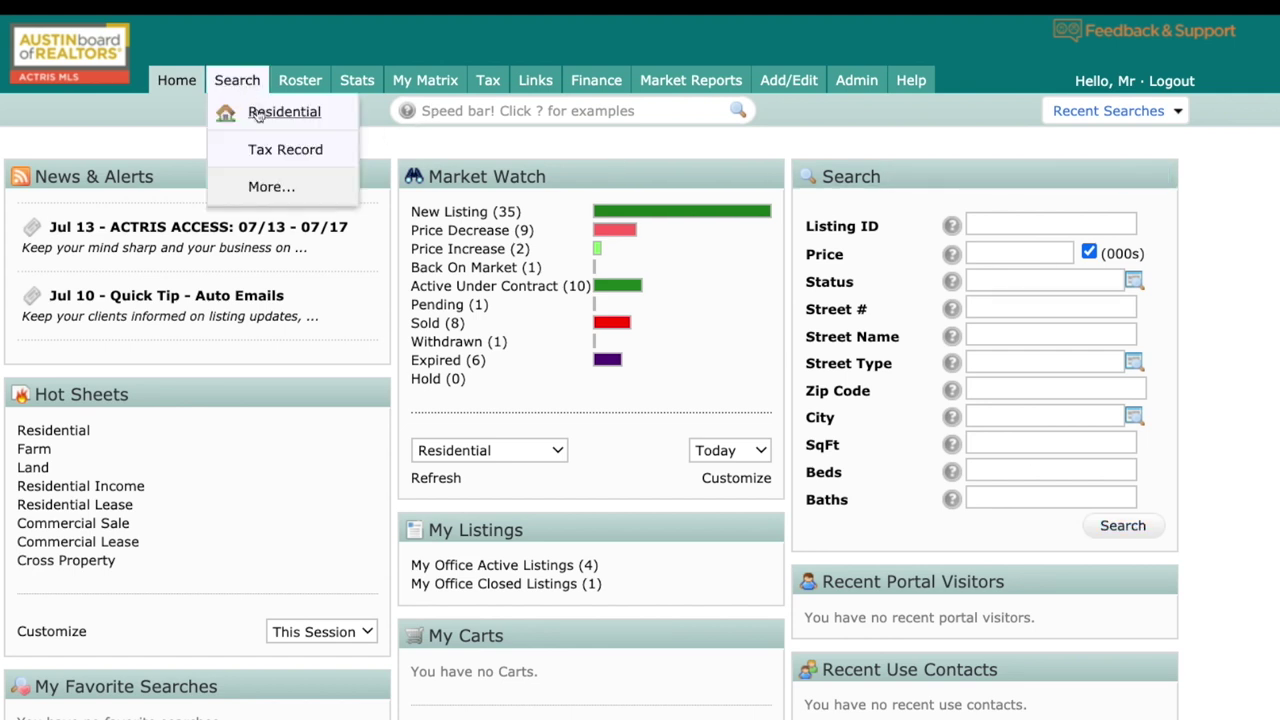
click(266, 186)
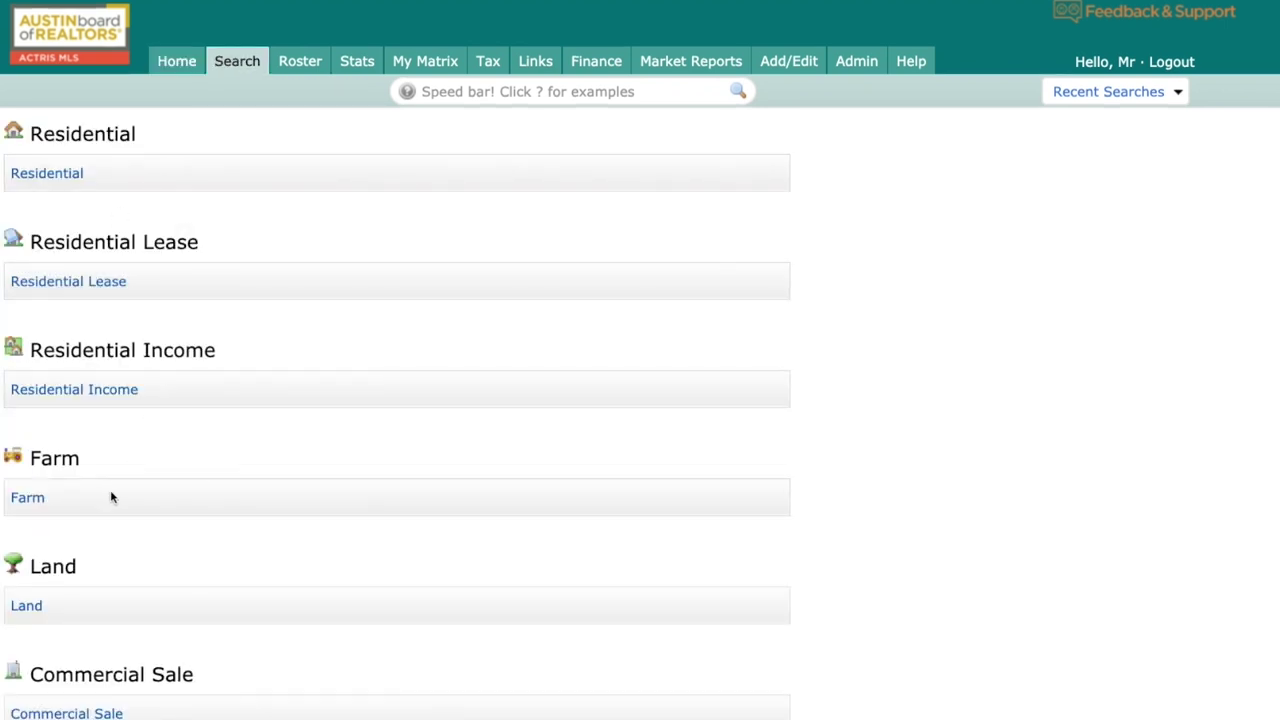
scroll(220, 537, down, 2)
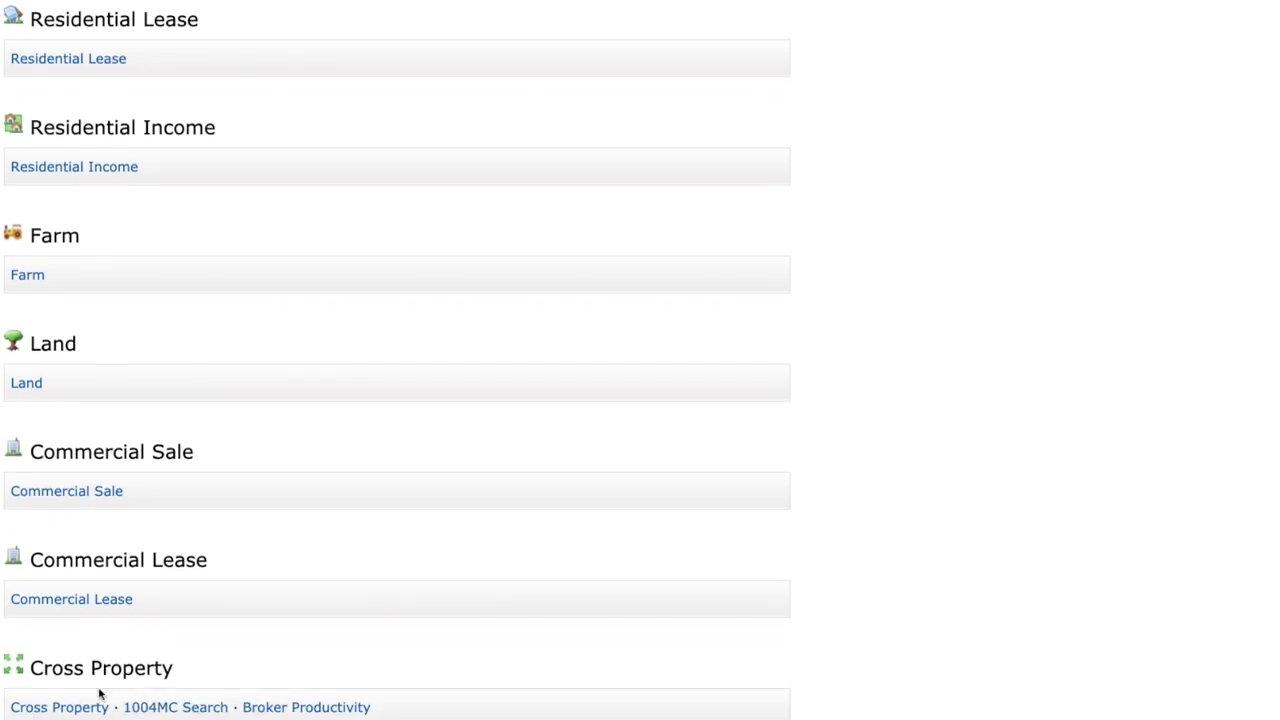
scroll(320, 614, up, 2)
scroll(323, 614, down, 2)
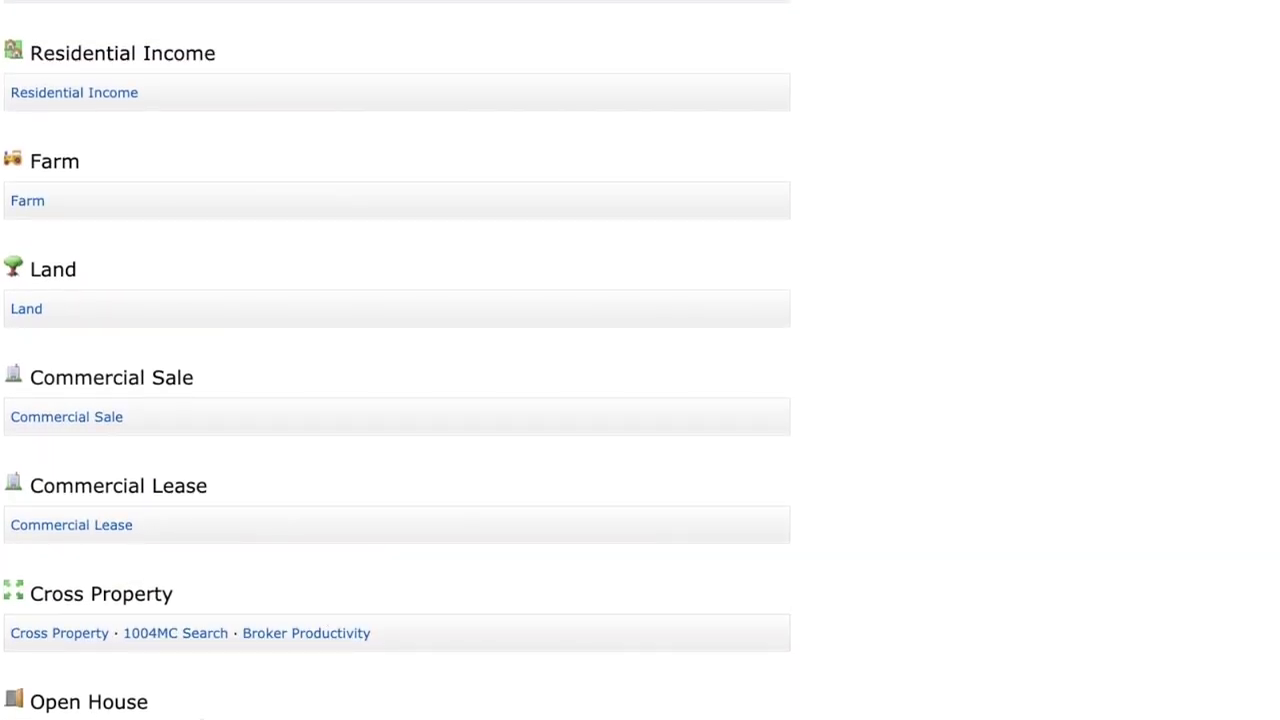
scroll(306, 697, up, 3)
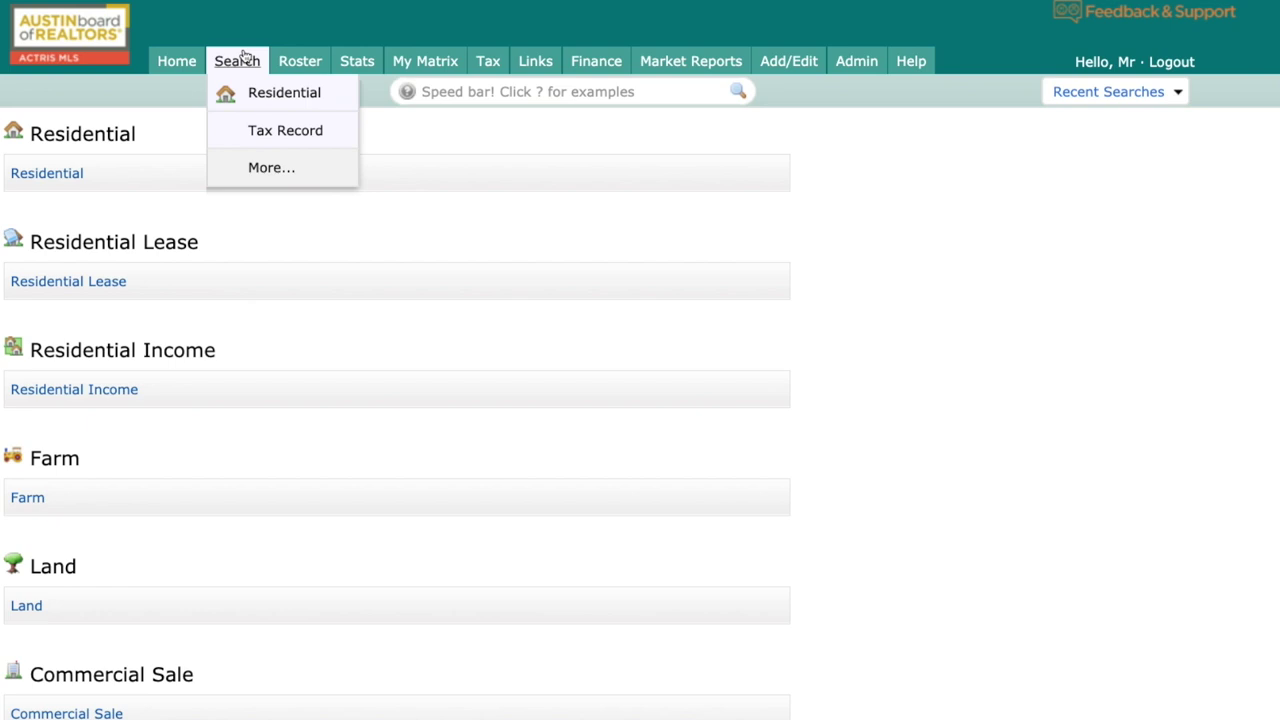
click(258, 95)
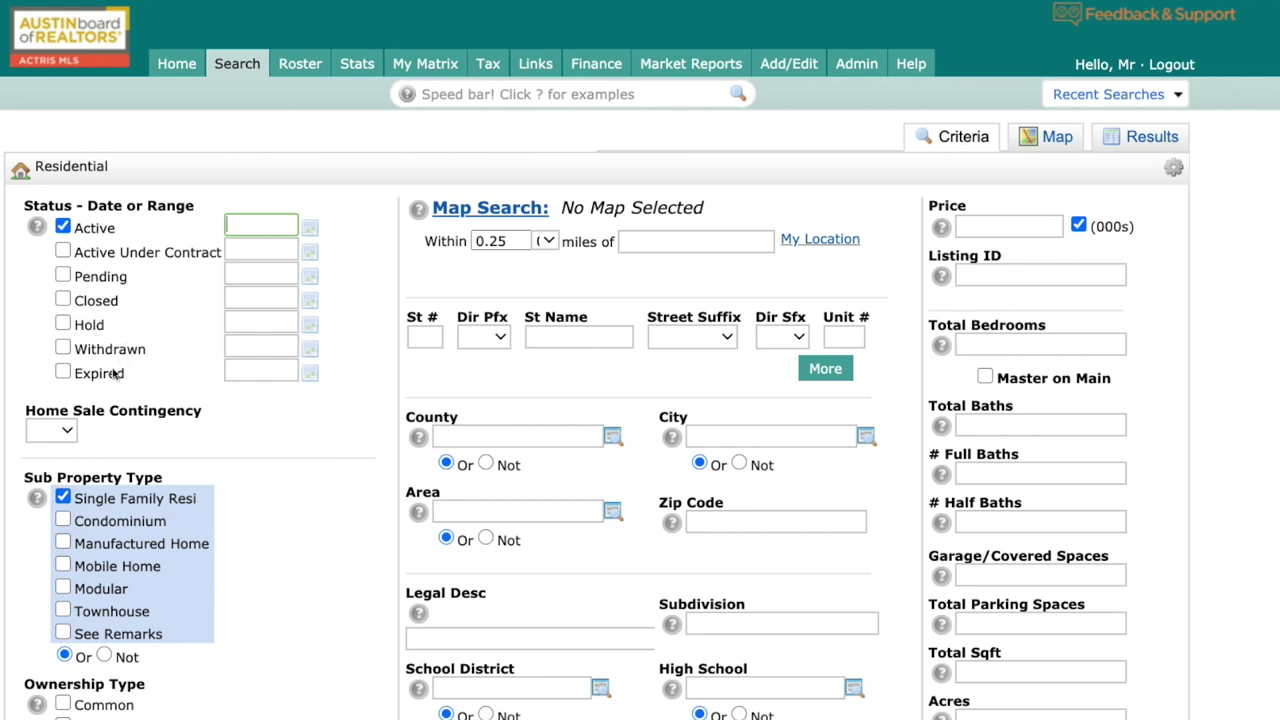
click(62, 431)
click(62, 431)
scroll(298, 447, down, 2)
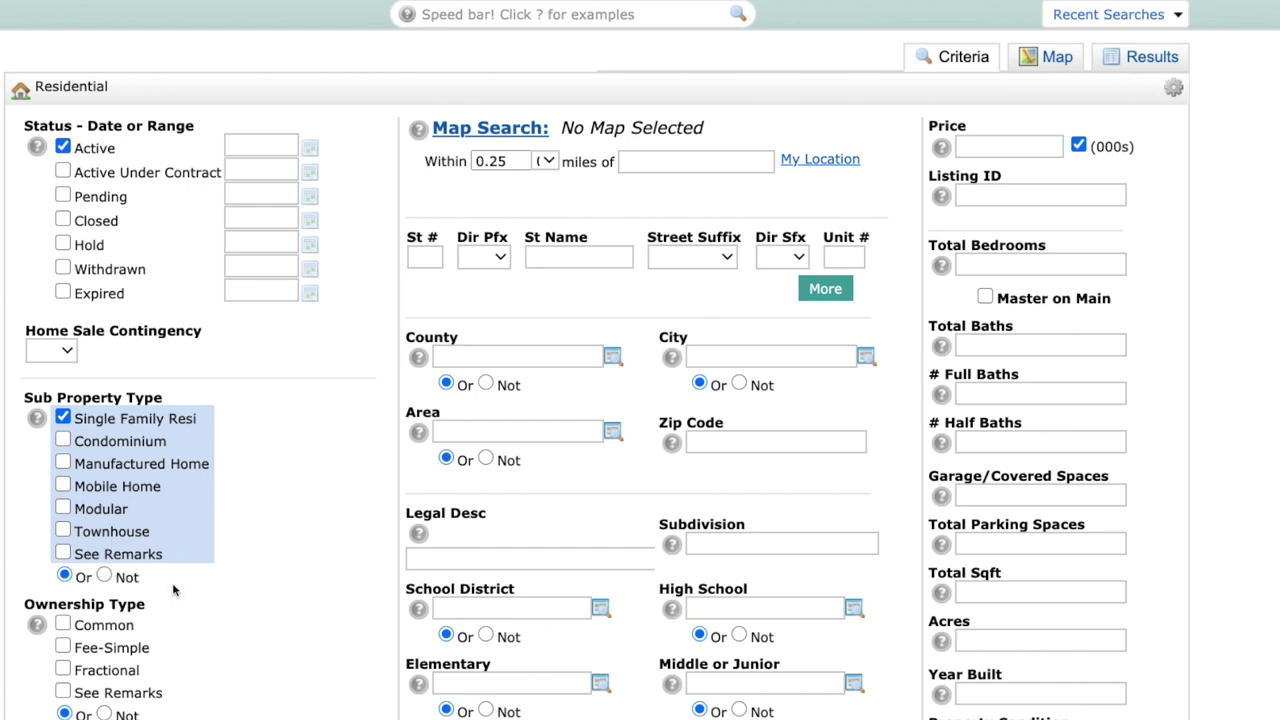
scroll(206, 589, down, 1)
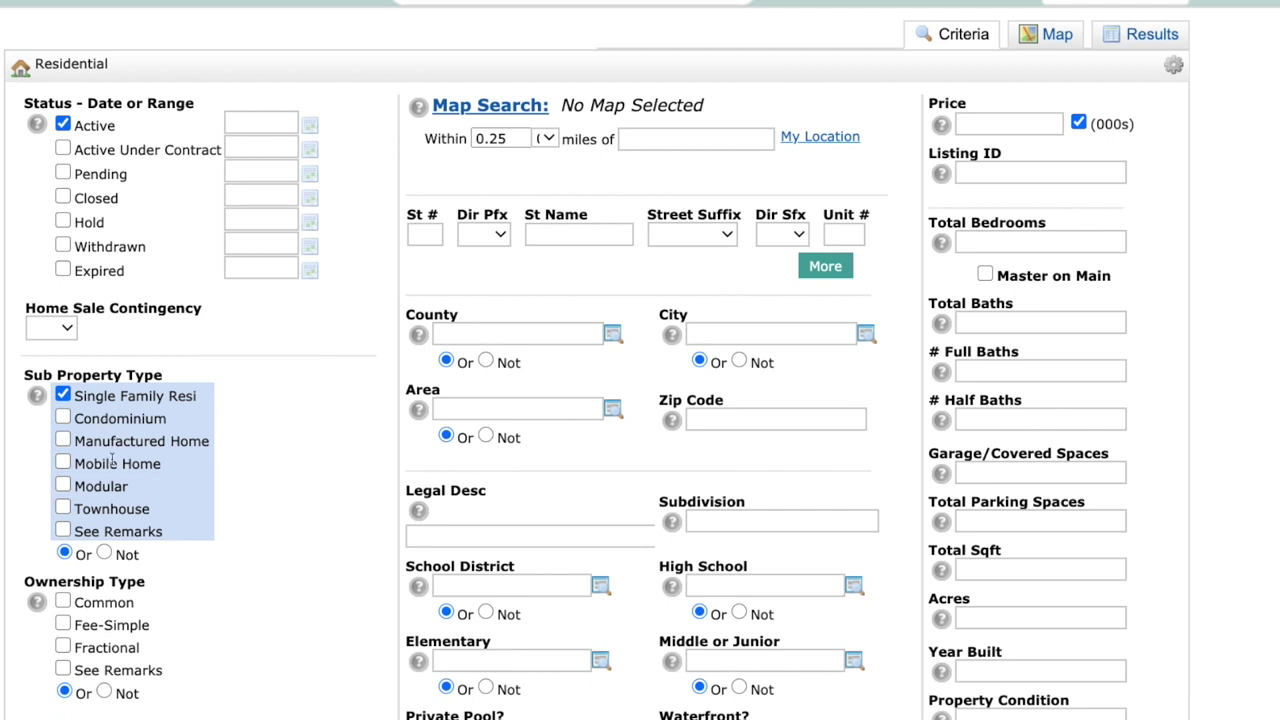
scroll(244, 512, down, 3)
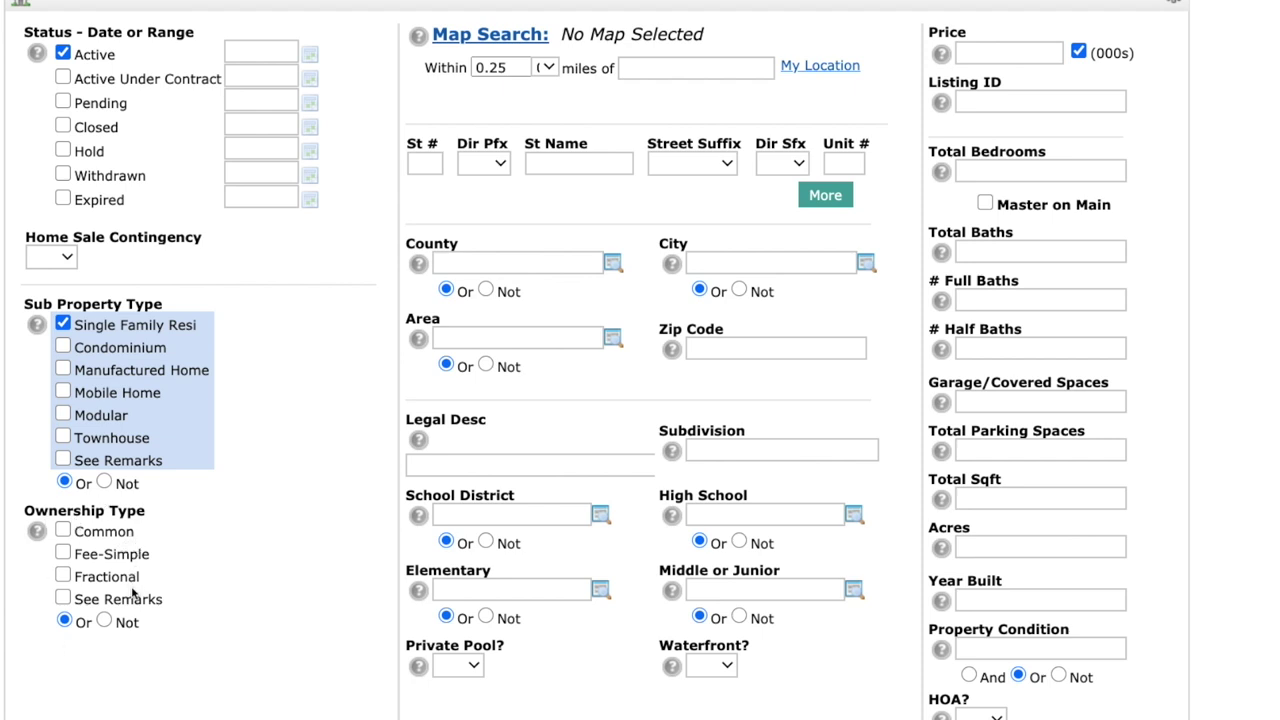
scroll(586, 520, up, 3)
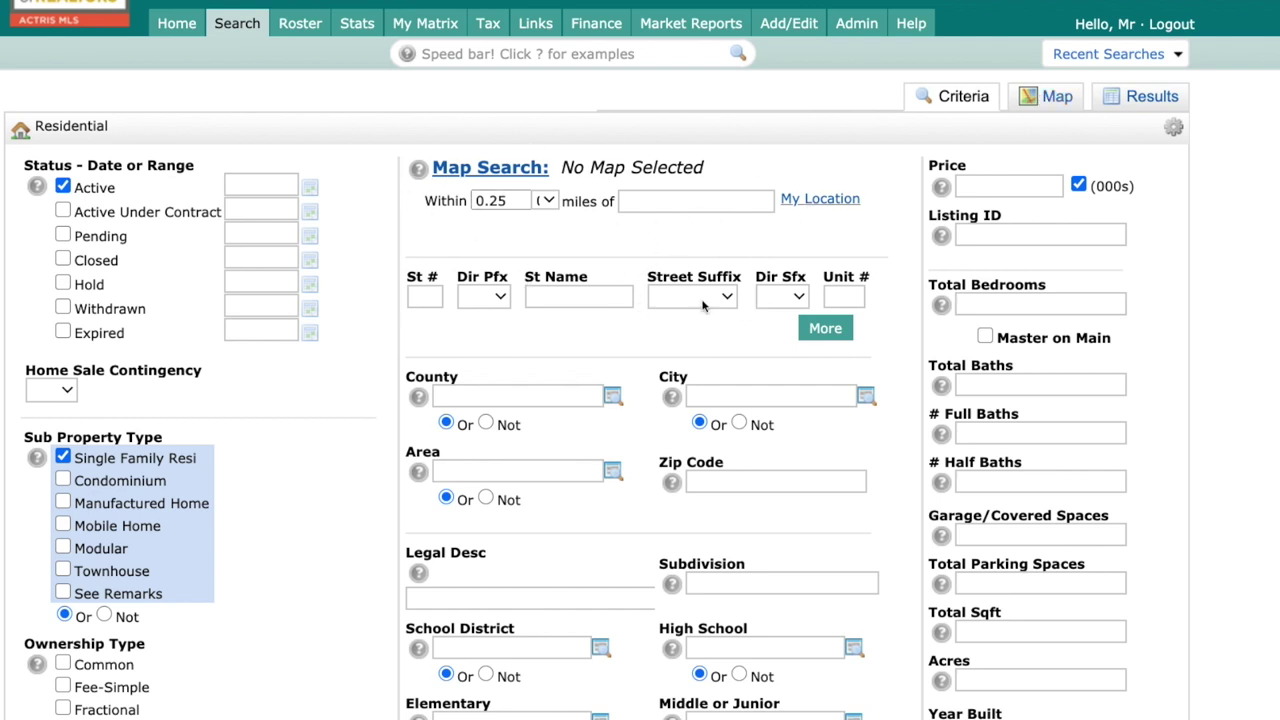
scroll(690, 305, down, 2)
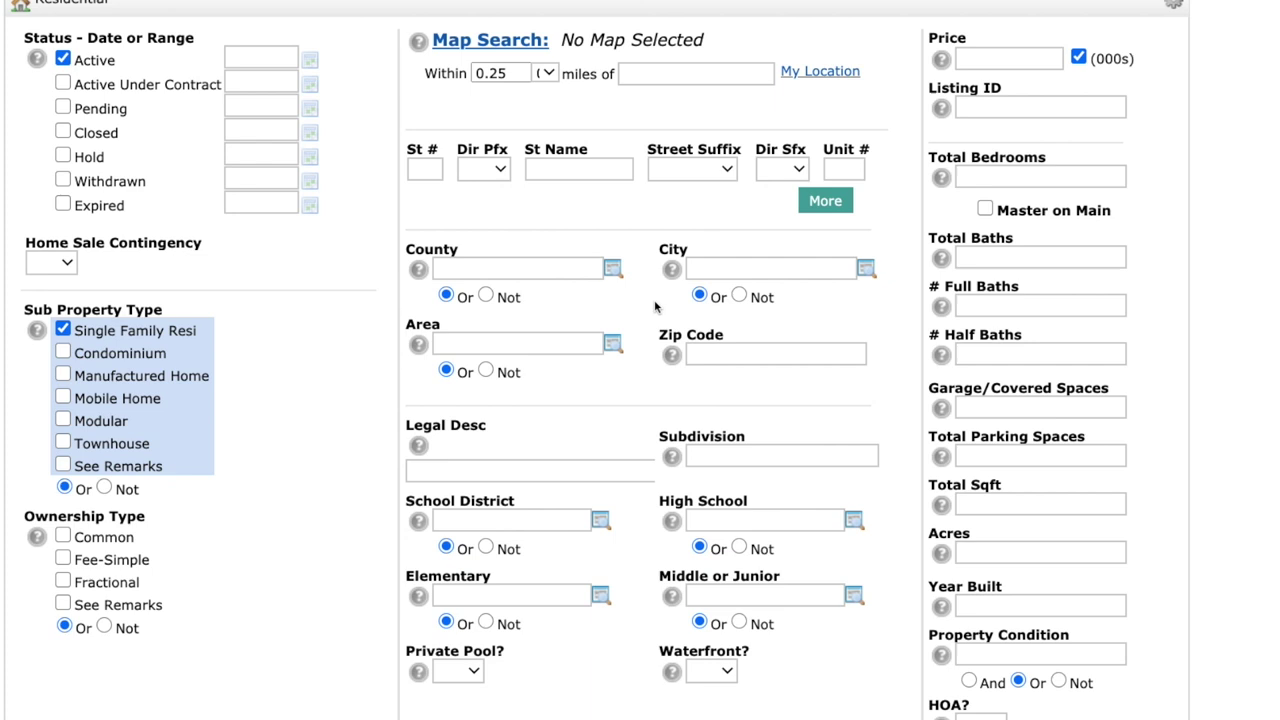
Add Bastrop as the County criterion by typing 'ba', then remove it again.
click(507, 267)
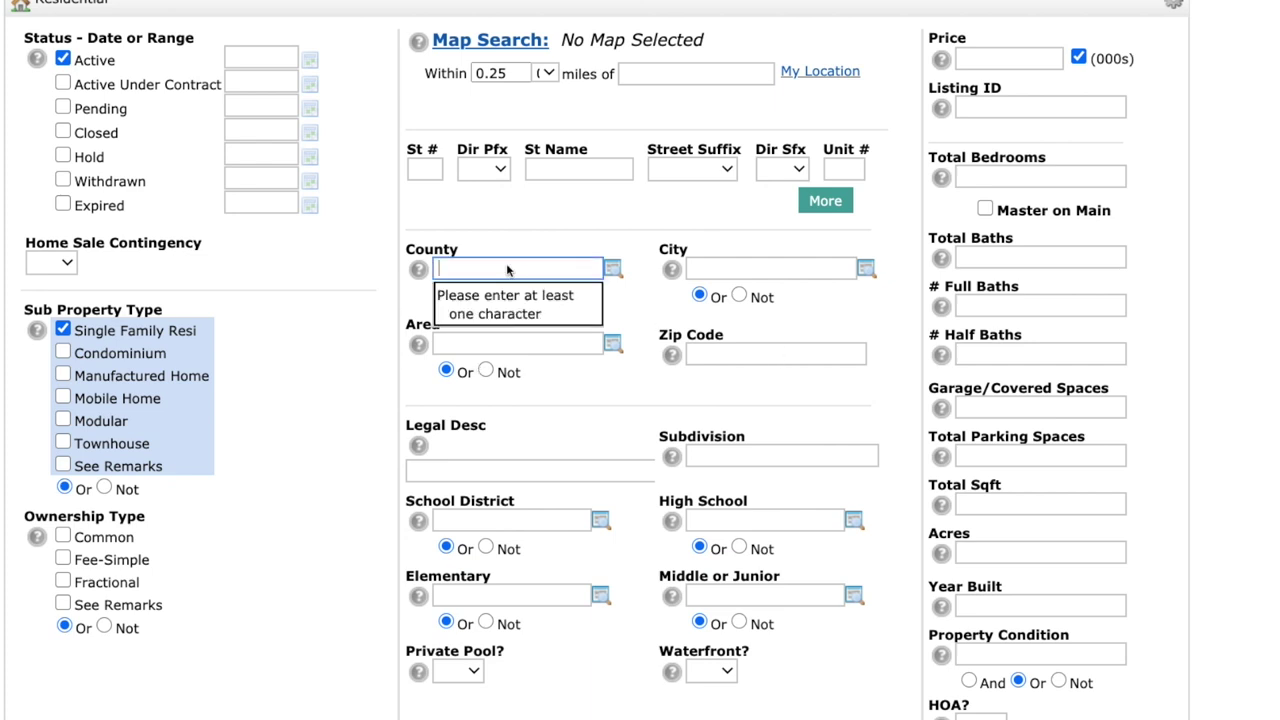
text(ba)
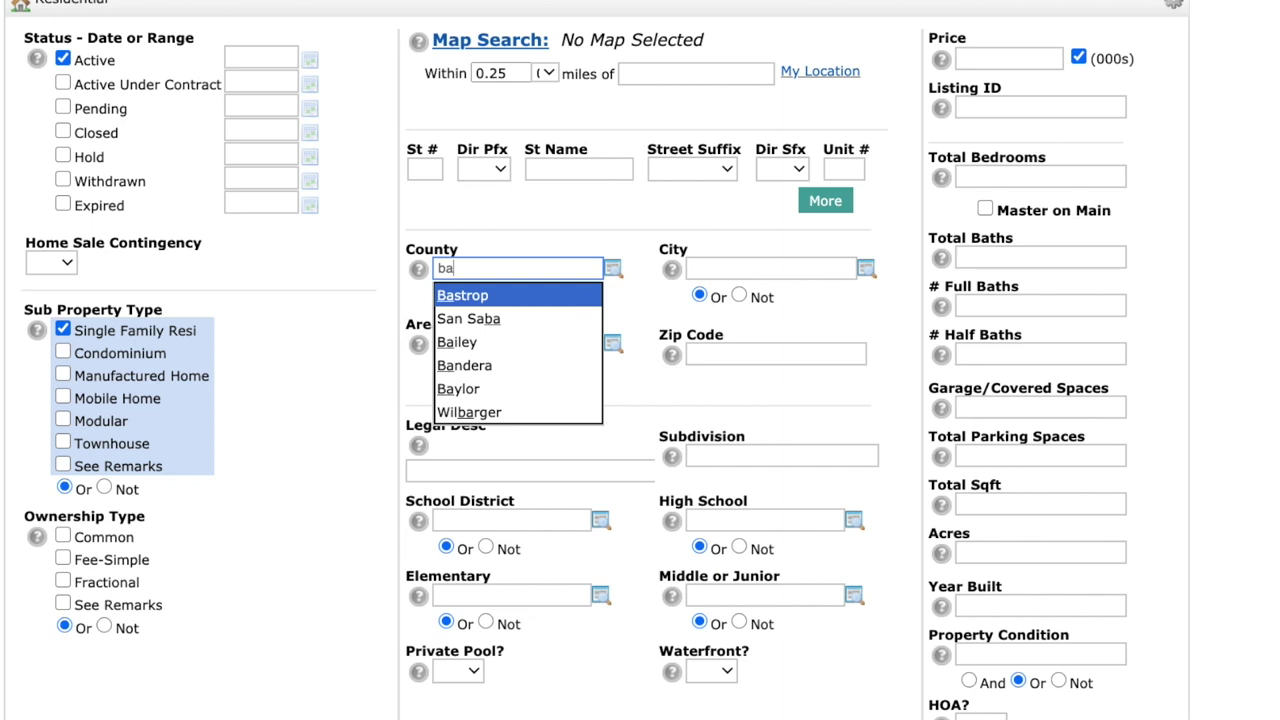
click(498, 292)
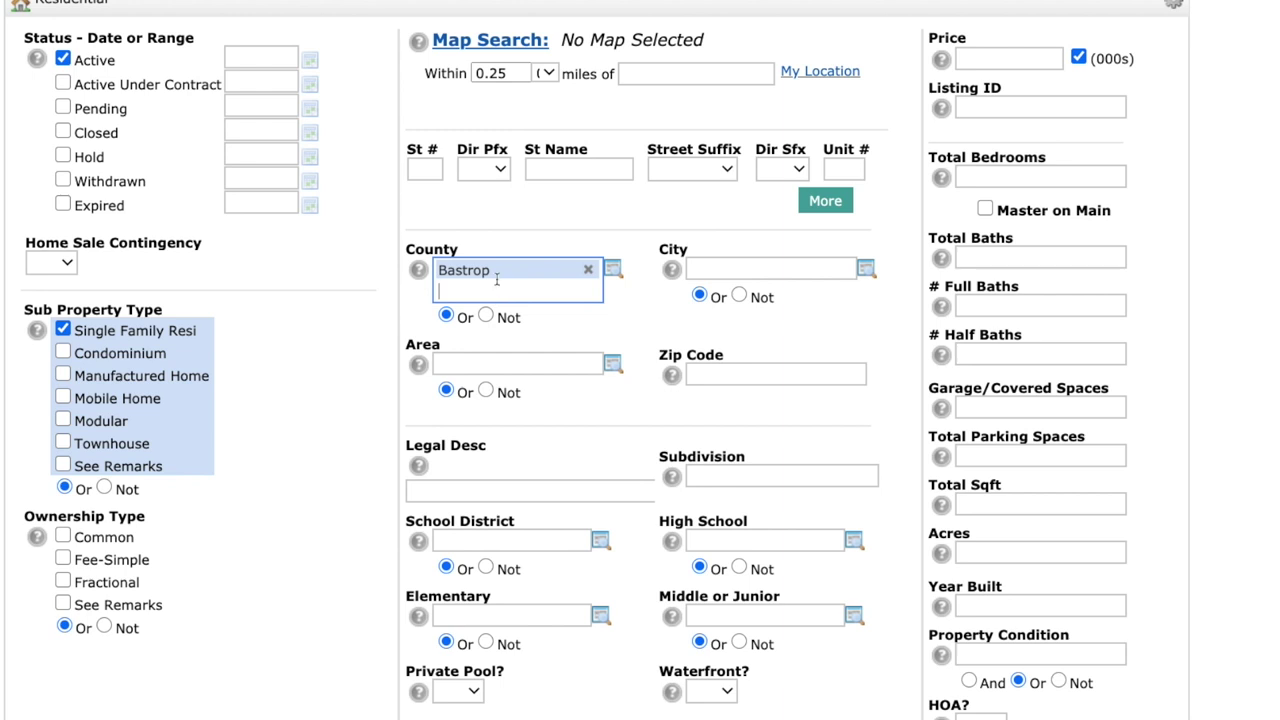
click(588, 269)
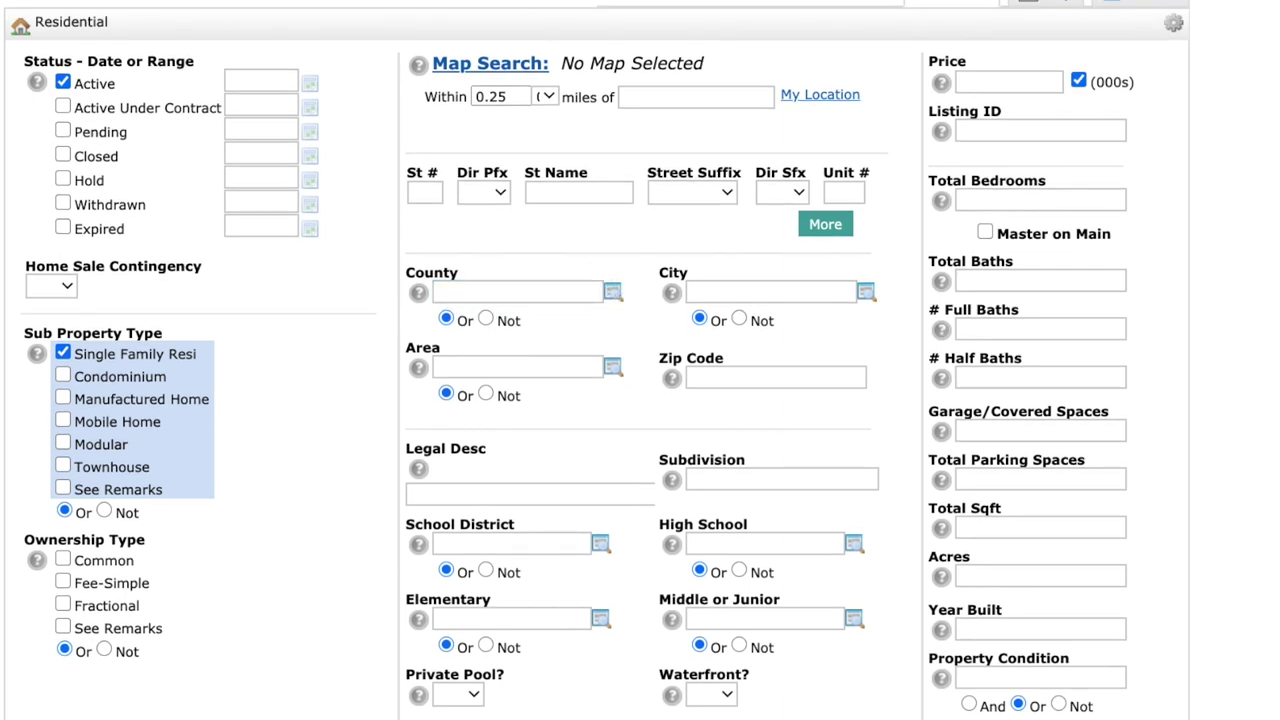
Look through the full County value lookup list and close it without choosing.
click(612, 291)
scroll(571, 351, down, 5)
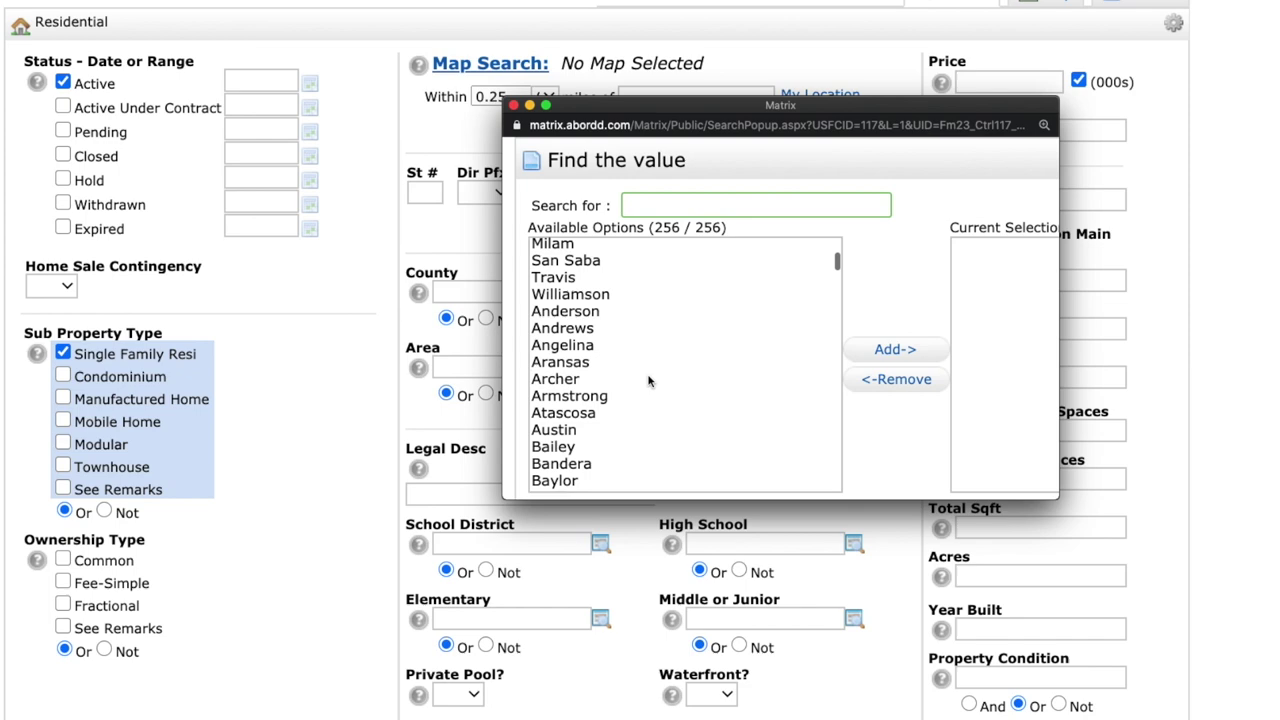
scroll(648, 378, down, 3)
scroll(648, 372, up, 10)
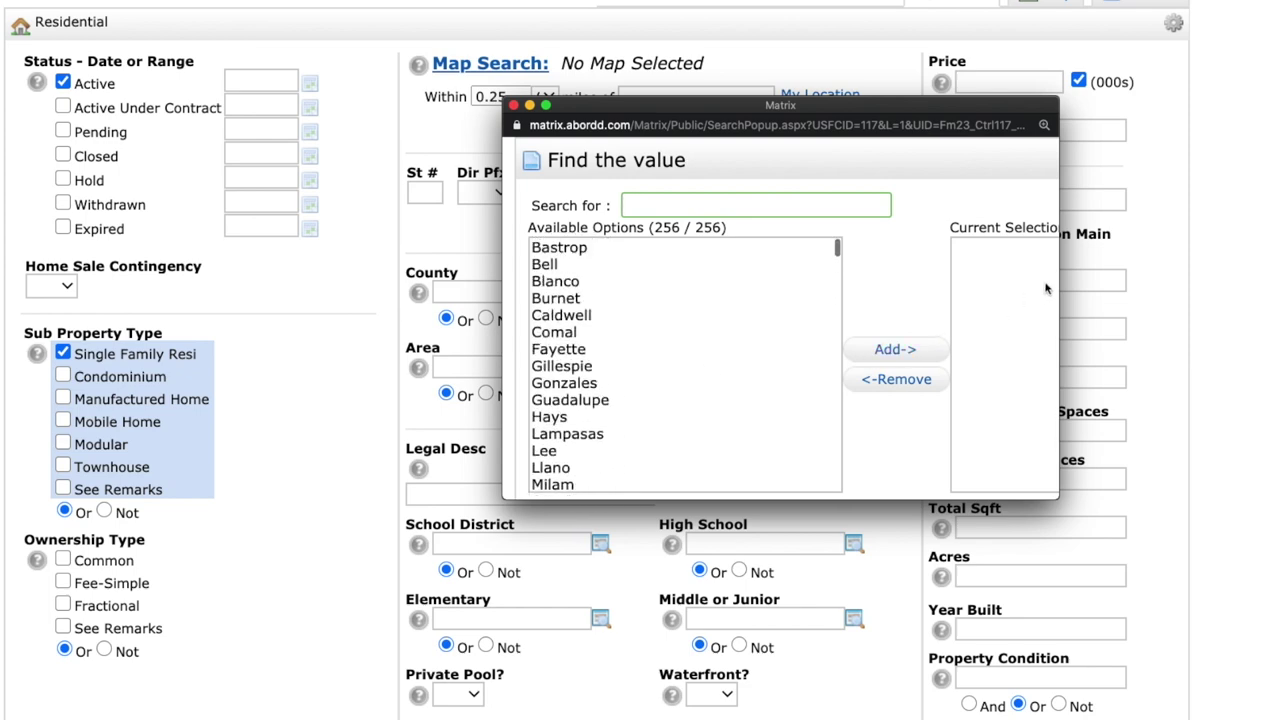
click(513, 104)
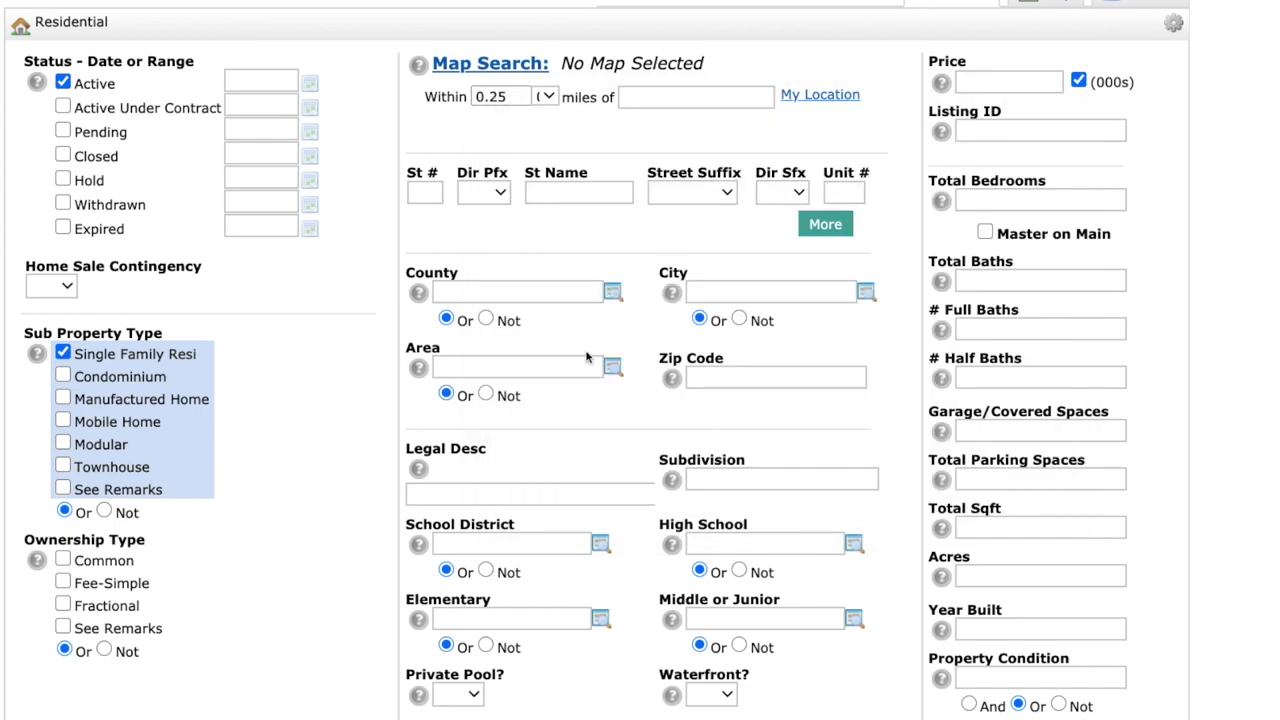
Scroll down the Residential form to the Rooms, Levels, and Features section.
scroll(580, 490, down, 2)
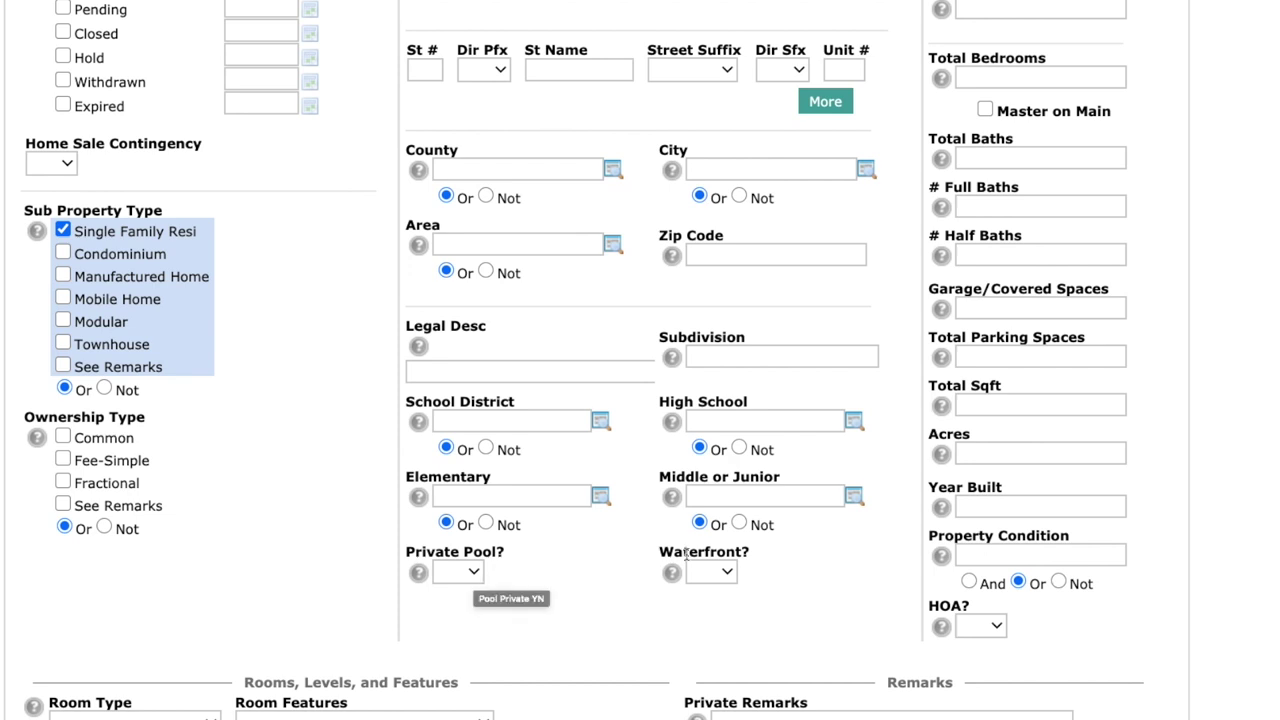
scroll(601, 447, up, 2)
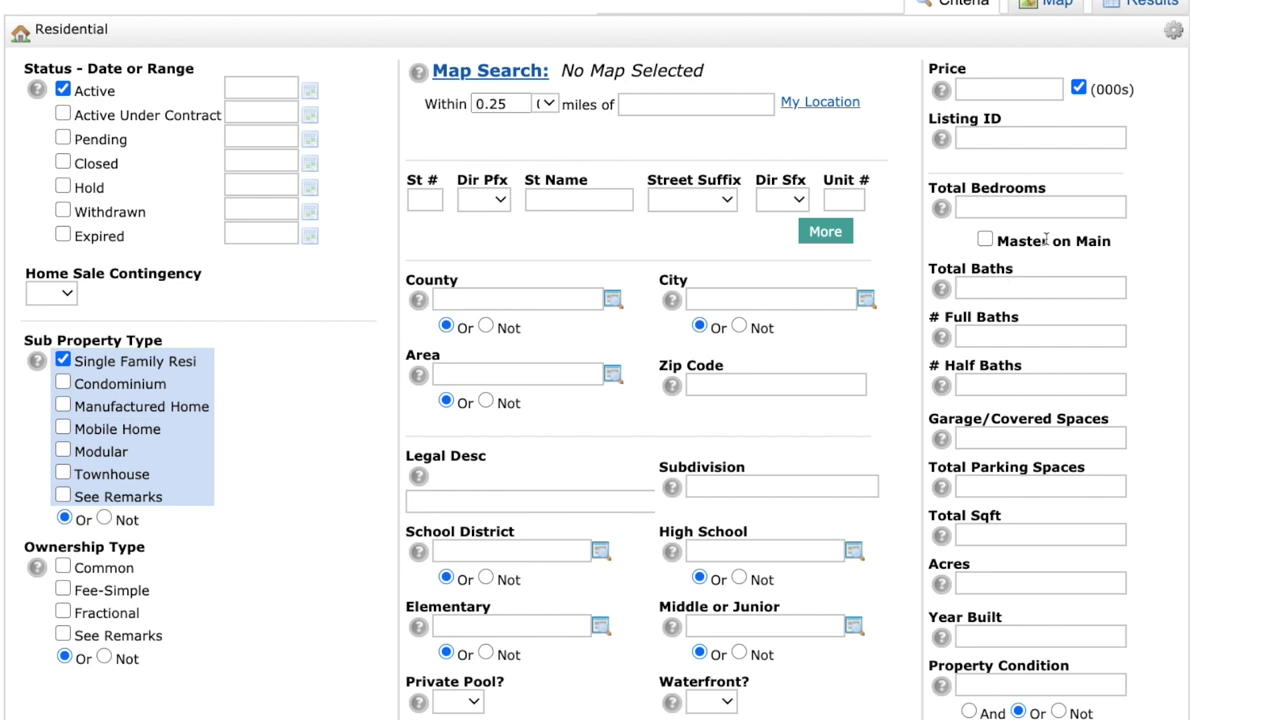
scroll(1030, 676, down, 2)
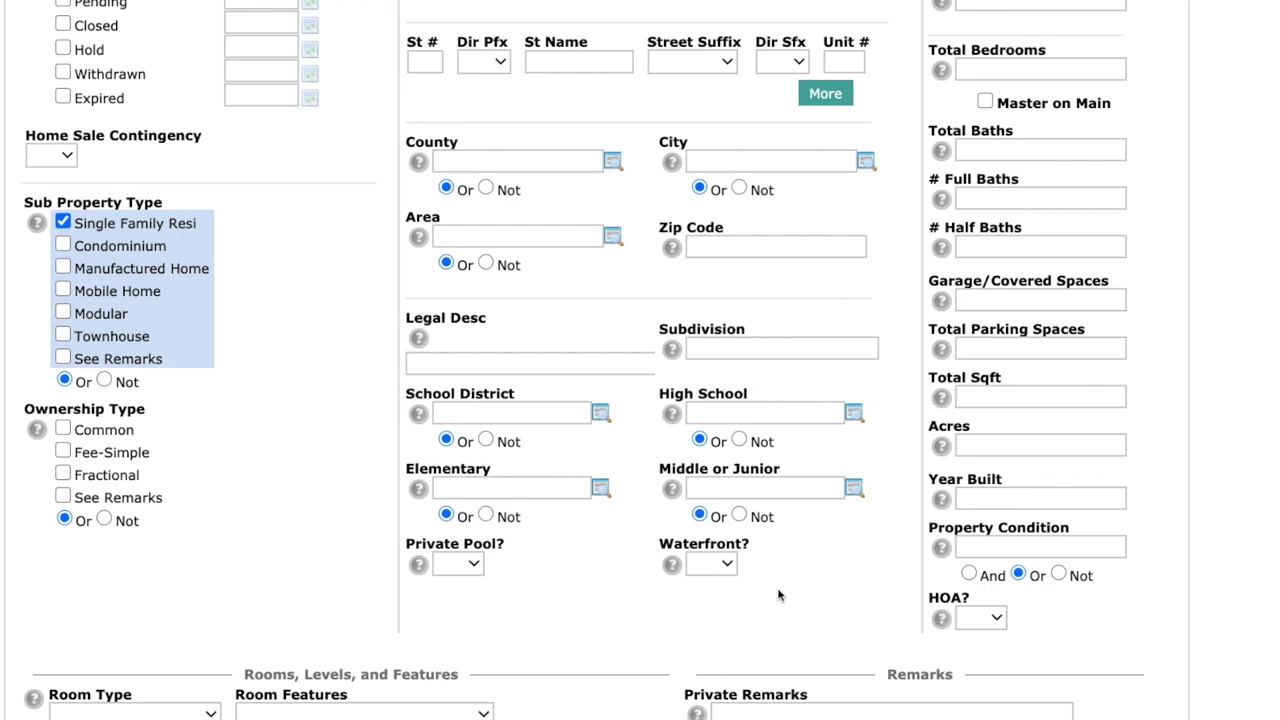
scroll(775, 585, down, 5)
scroll(489, 525, down, 1)
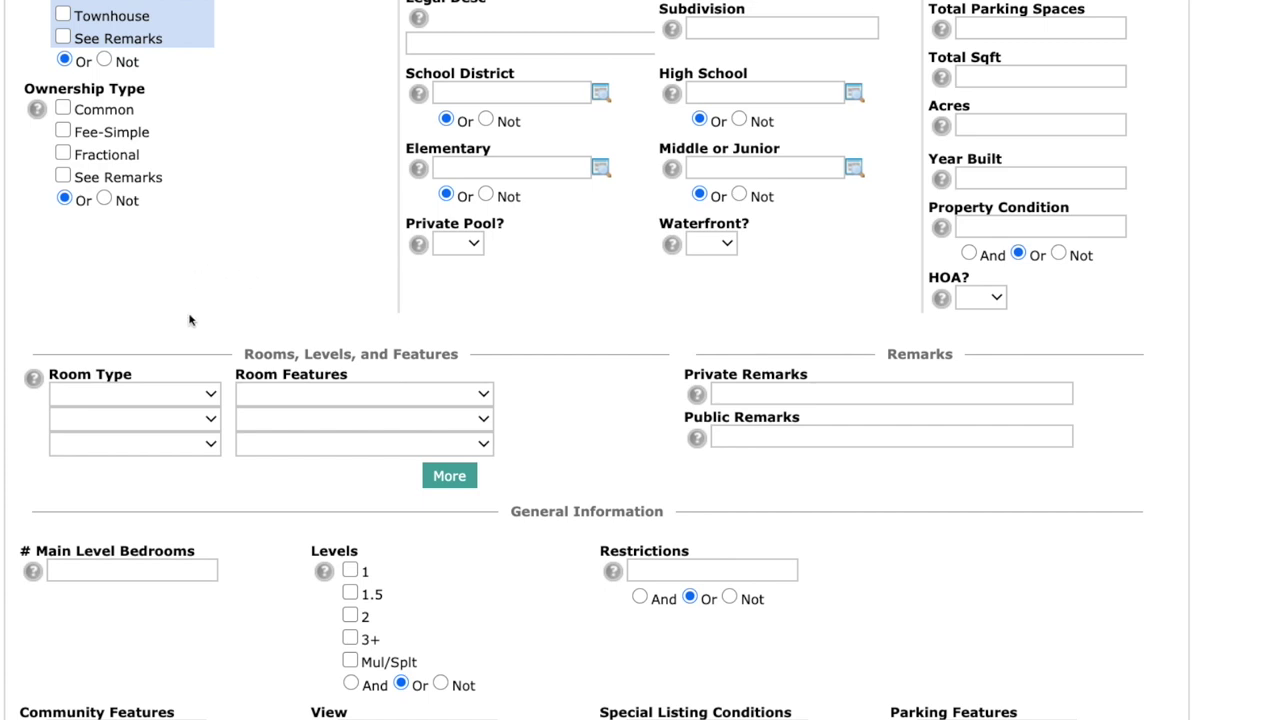
Show the Room Type and Room Features choices, closing each with nothing selected.
click(208, 399)
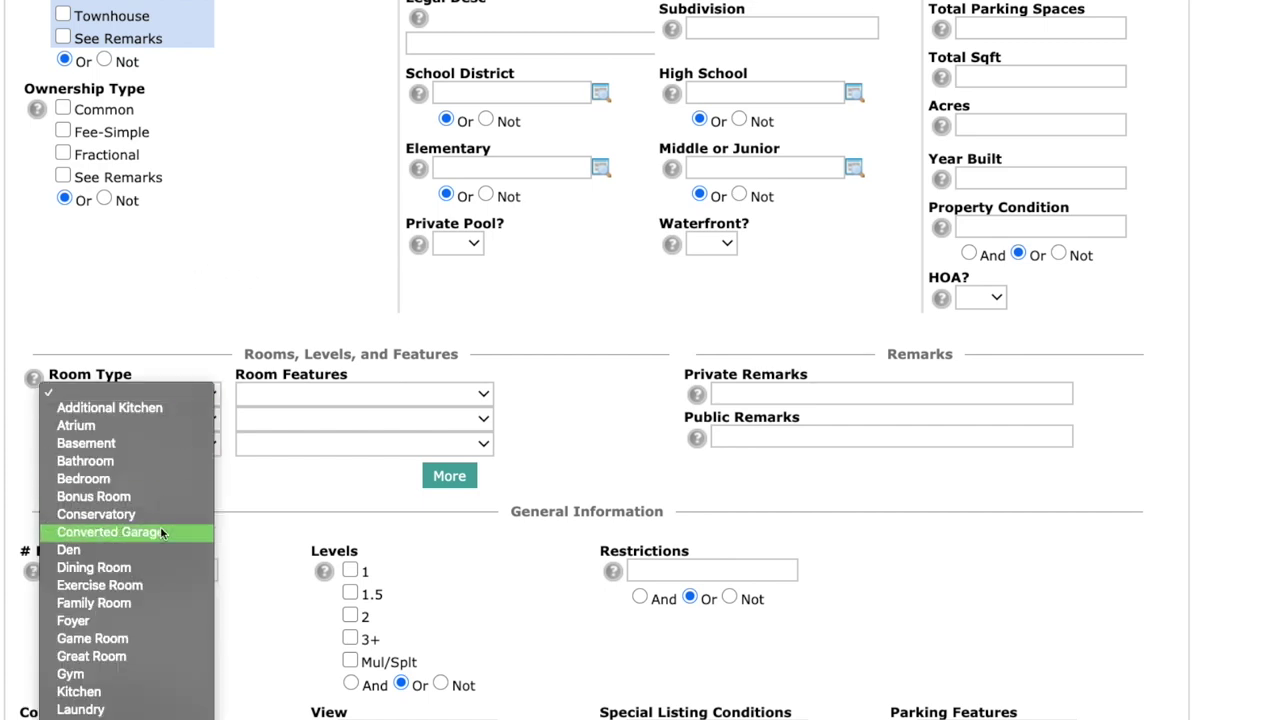
click(255, 303)
click(458, 398)
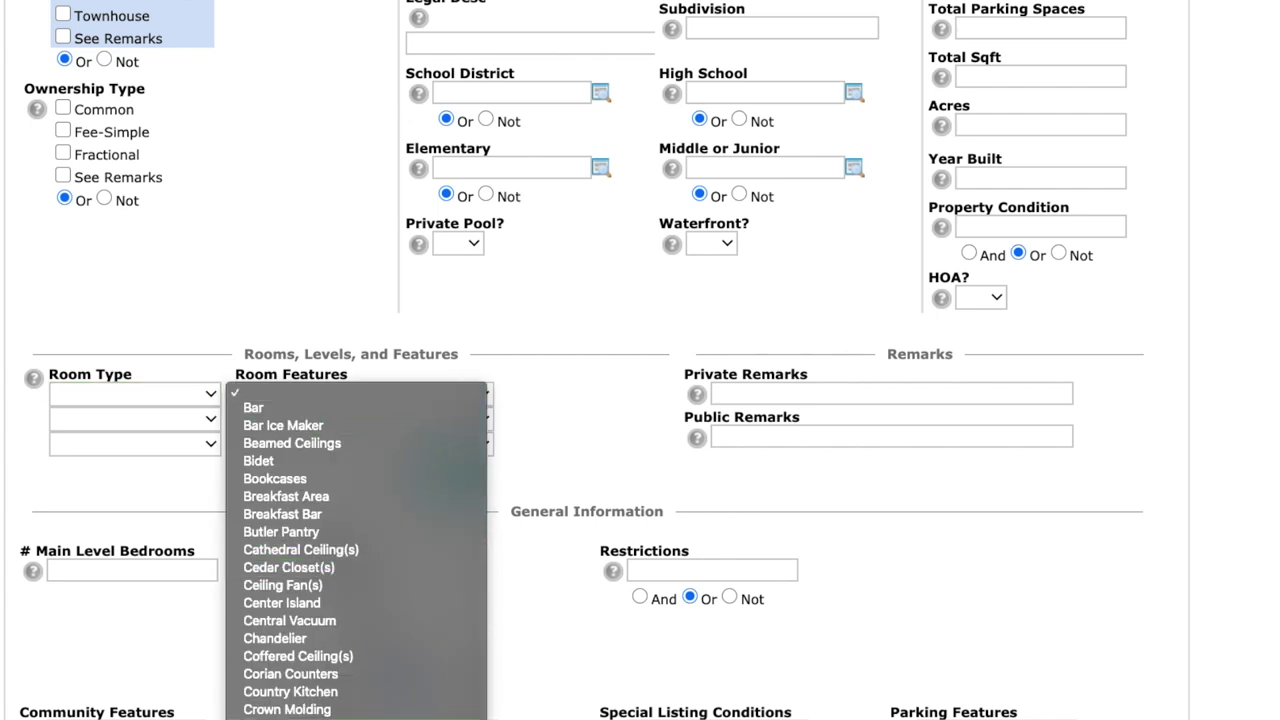
click(523, 437)
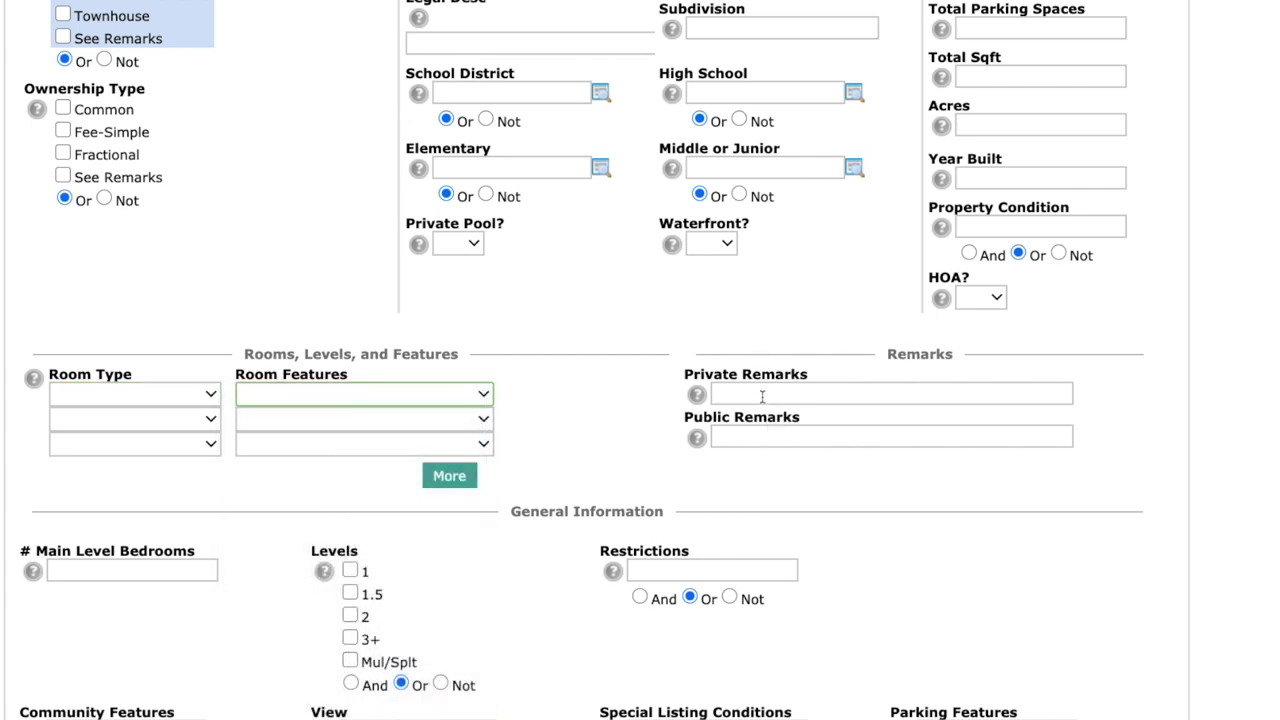
Point out Private Remarks, enter '*' there, then delete it to leave it empty.
drag(812, 376, 666, 380)
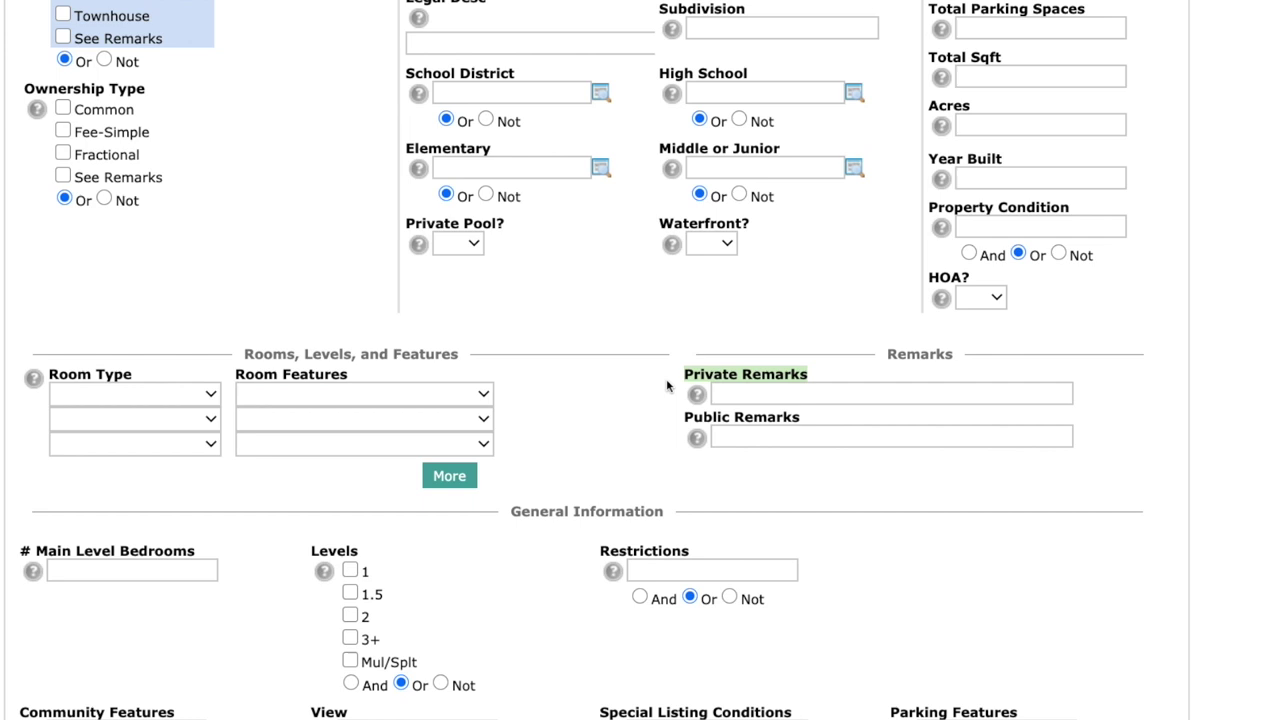
click(752, 392)
click(755, 391)
drag(806, 366, 643, 366)
click(726, 390)
click(726, 390)
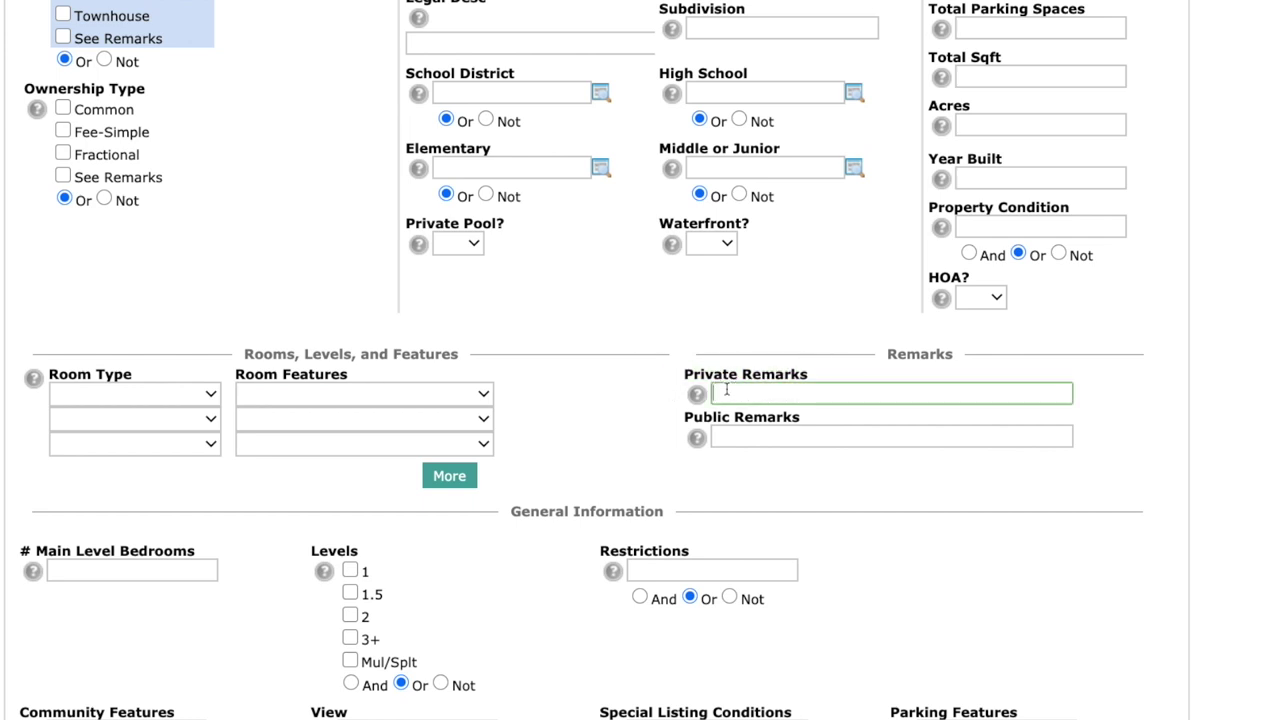
text(*)
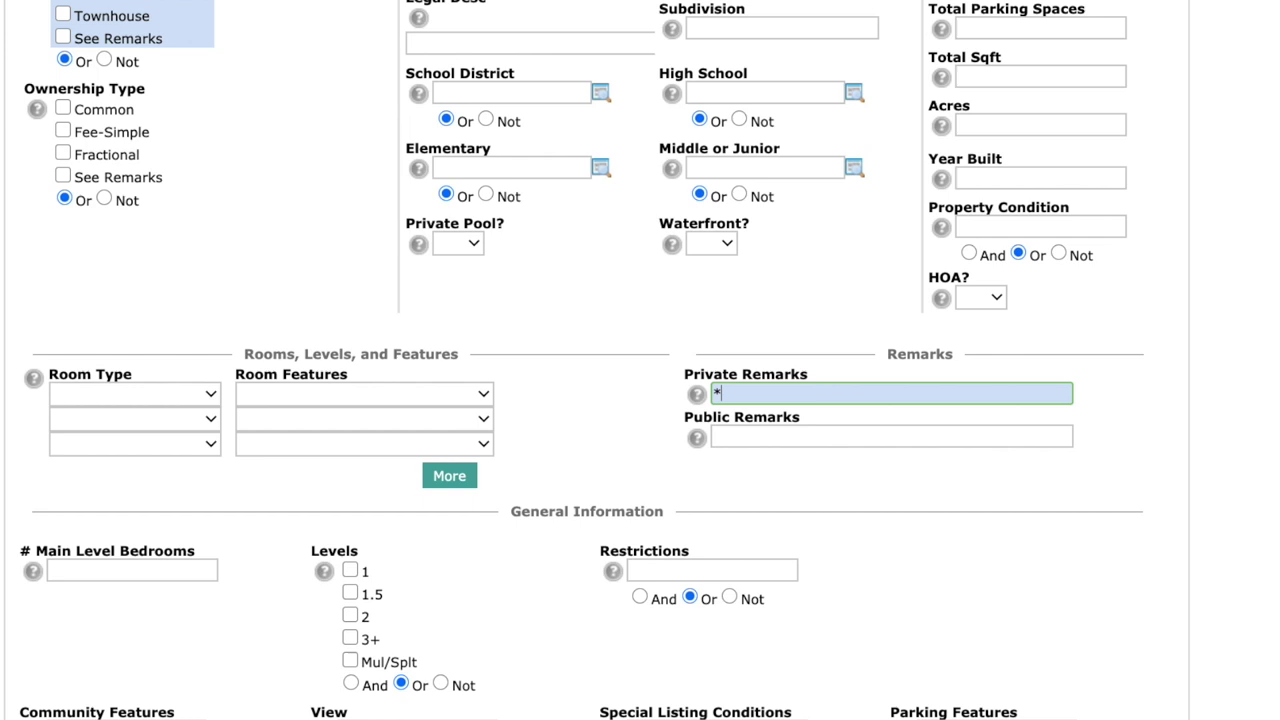
key(BackSpace)
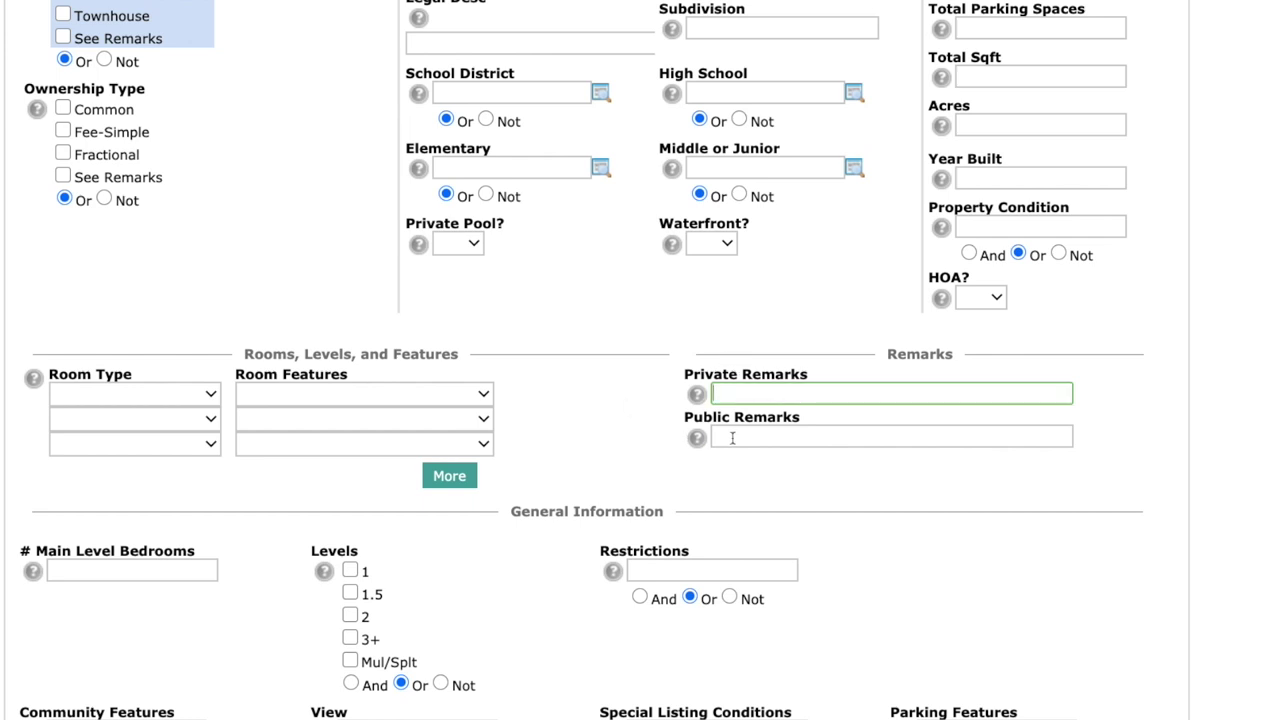
Scroll through General, Interior, Exterior and Utilities Information, then back up the form.
scroll(568, 397, down, 3)
scroll(568, 397, down, 1)
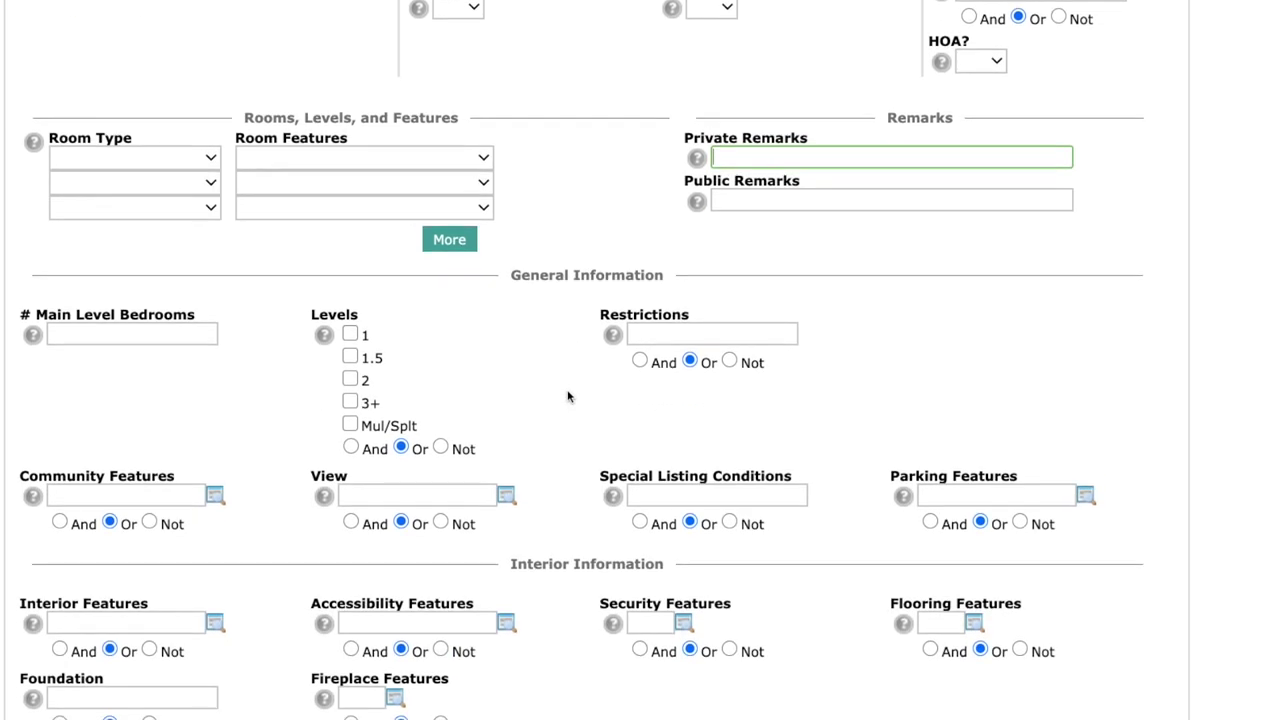
scroll(586, 314, down, 2)
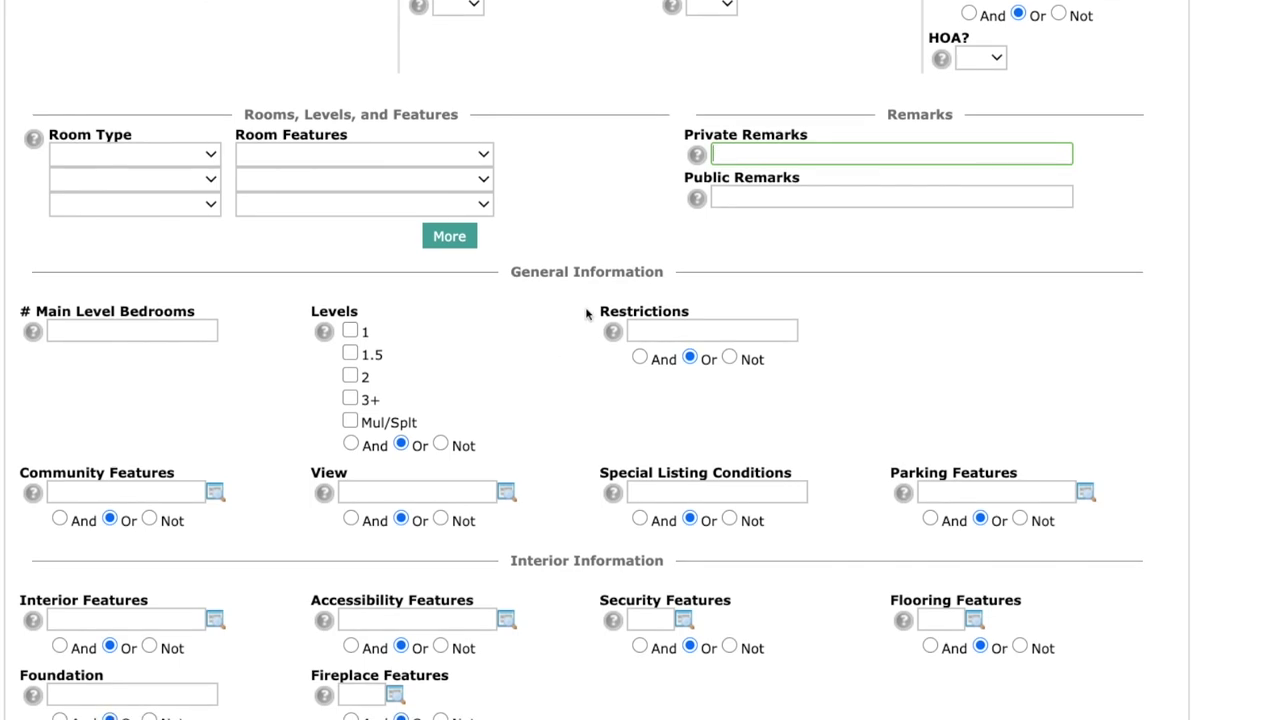
scroll(571, 571, down, 3)
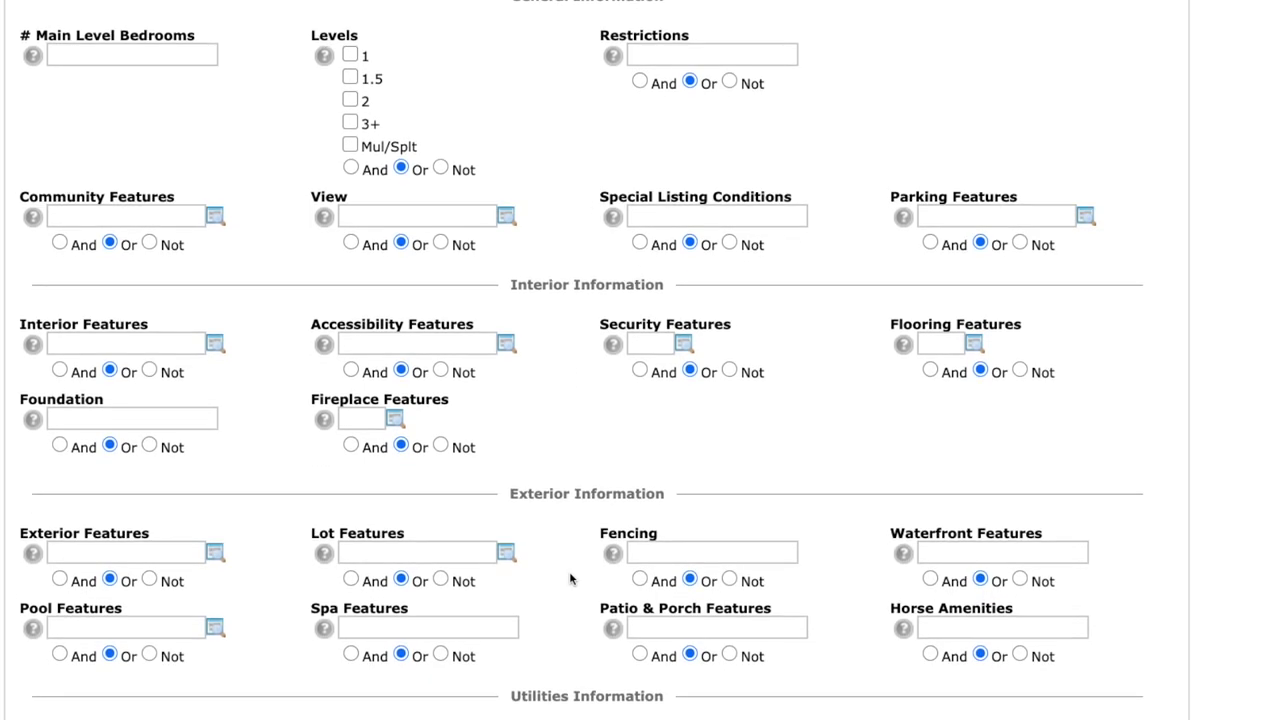
scroll(572, 545, down, 2)
scroll(570, 550, down, 1)
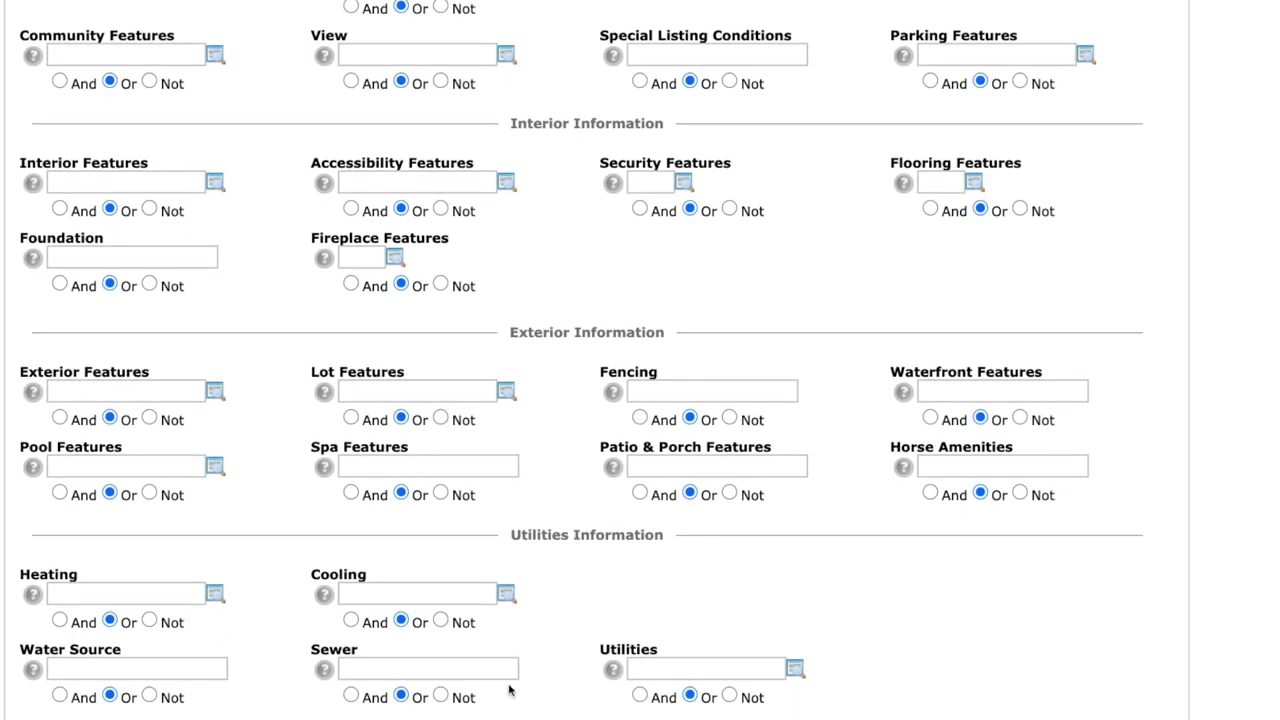
scroll(507, 695, down, 1)
scroll(471, 685, up, 1)
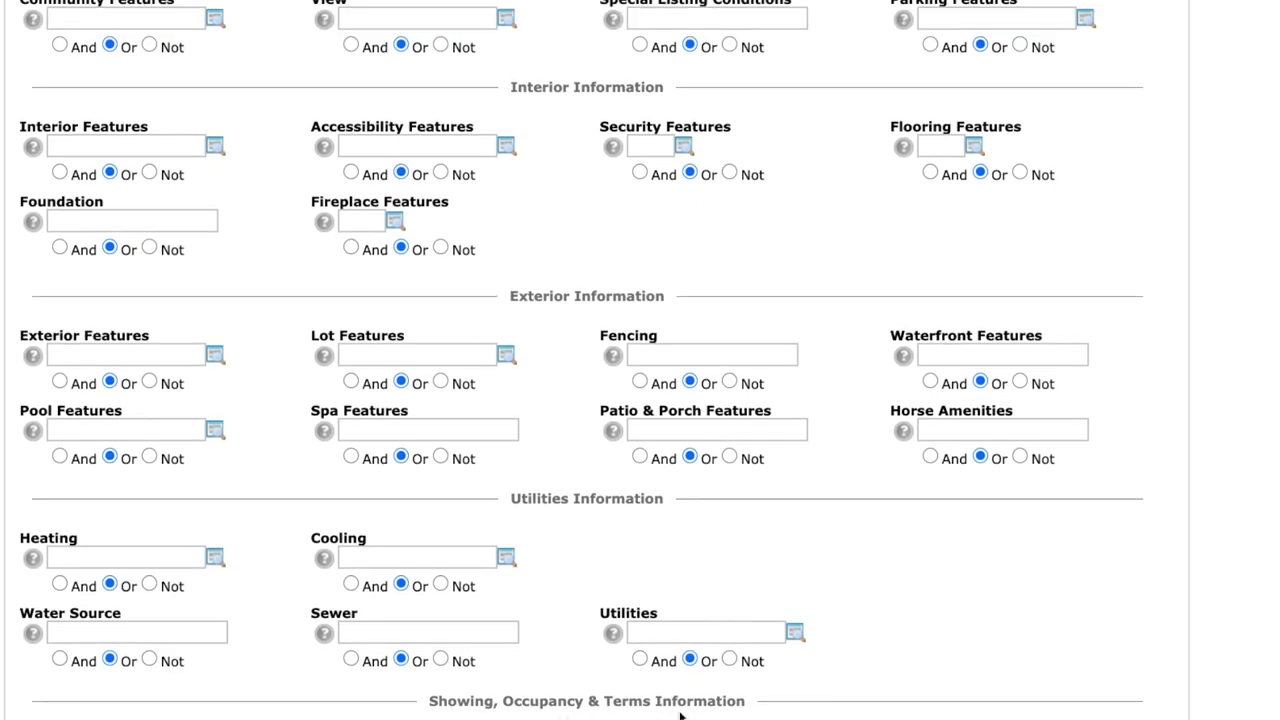
scroll(537, 523, up, 20)
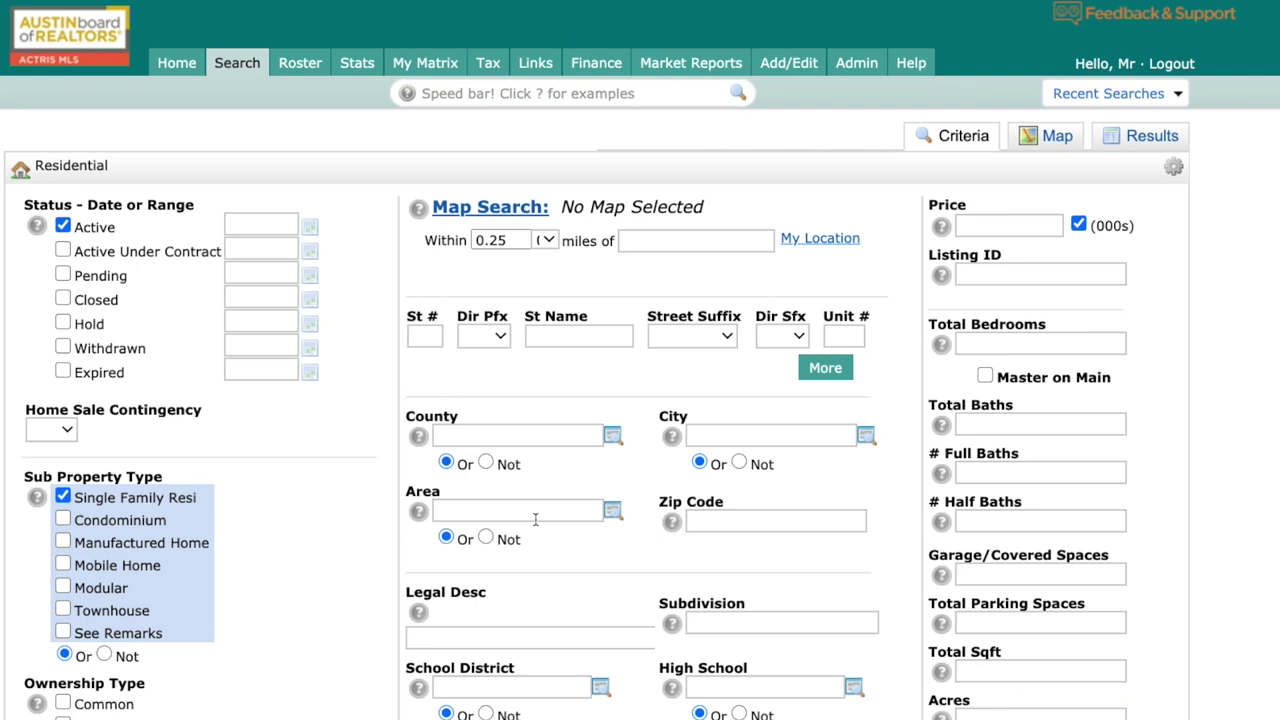